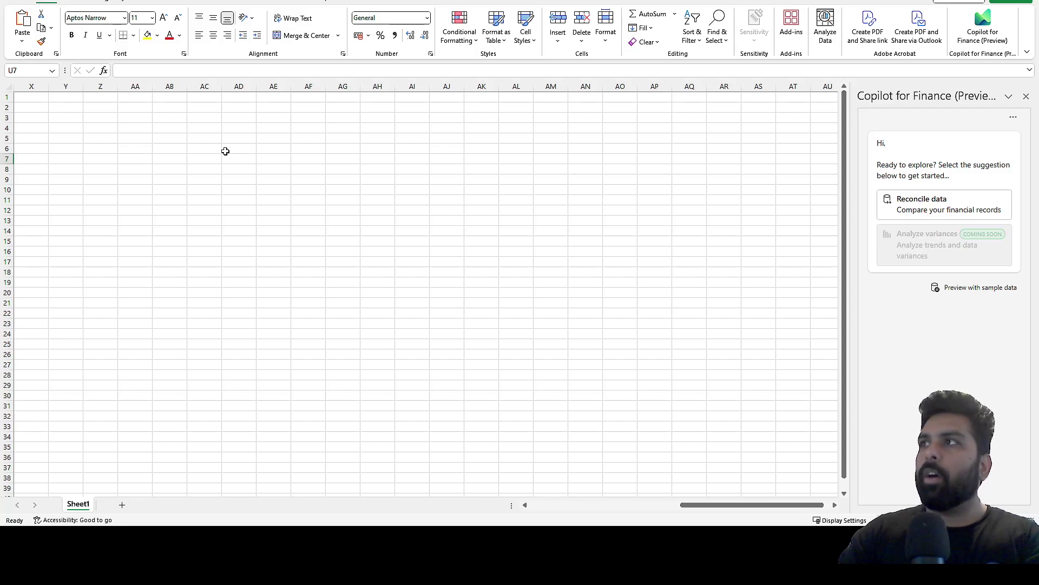
# Search the Office add-in store for "copilot" to find the Copilot for Finance add-in
pyautogui.click(17, 3)
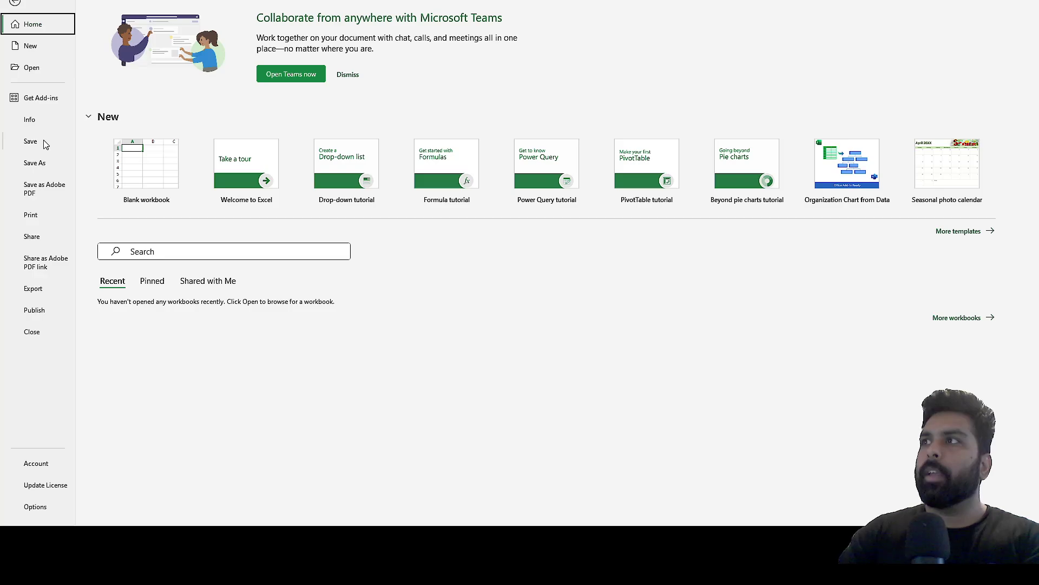
pyautogui.click(50, 104)
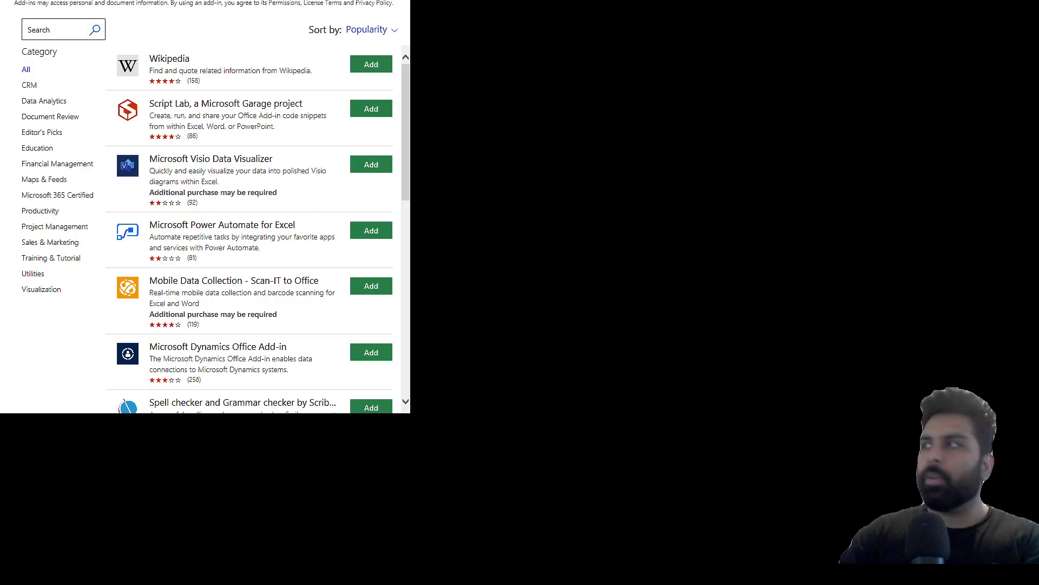
pyautogui.click(37, 29)
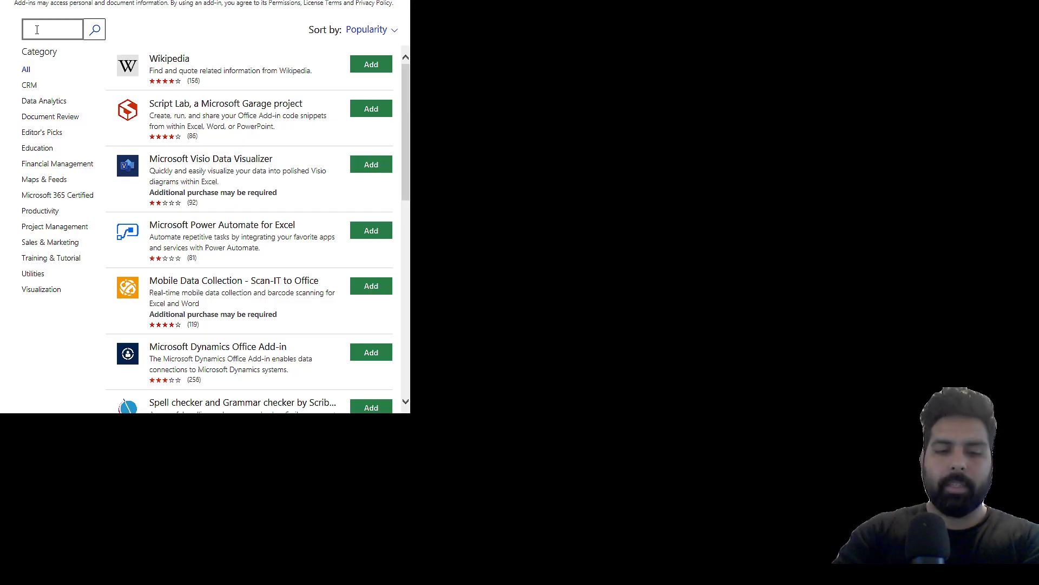
pyautogui.write('copil')
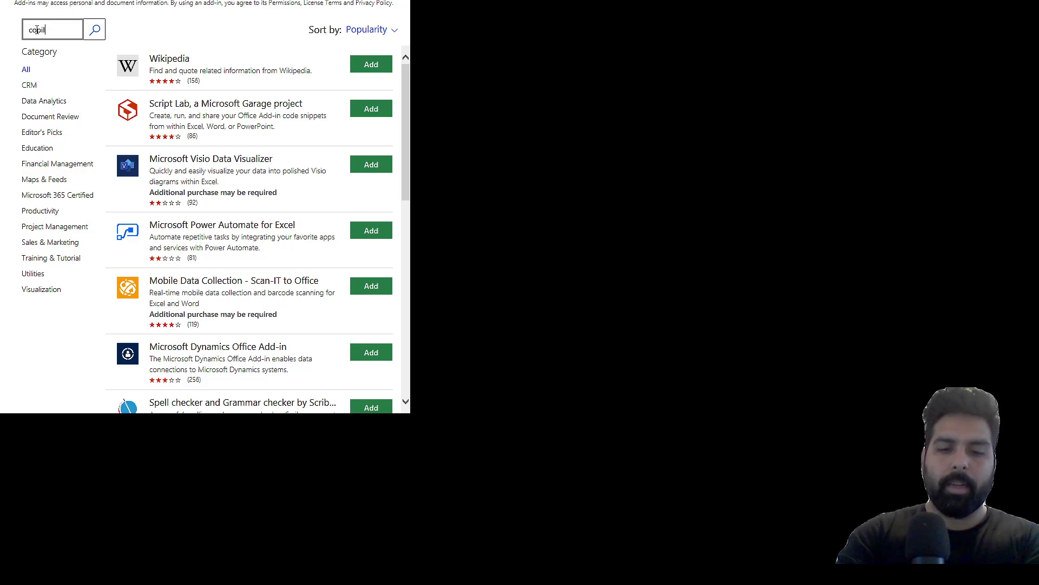
pyautogui.write('ot')
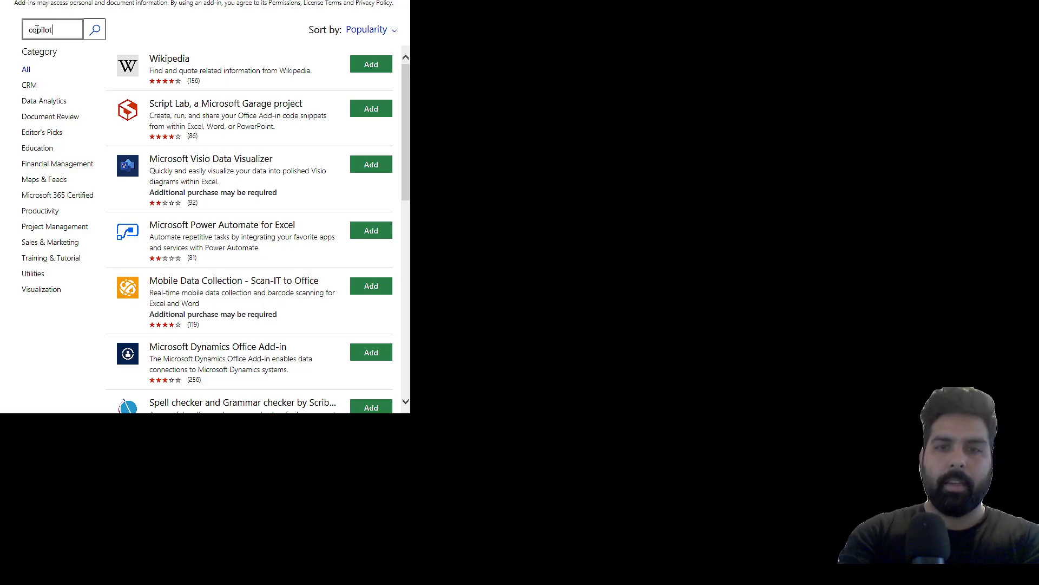
pyautogui.click(95, 32)
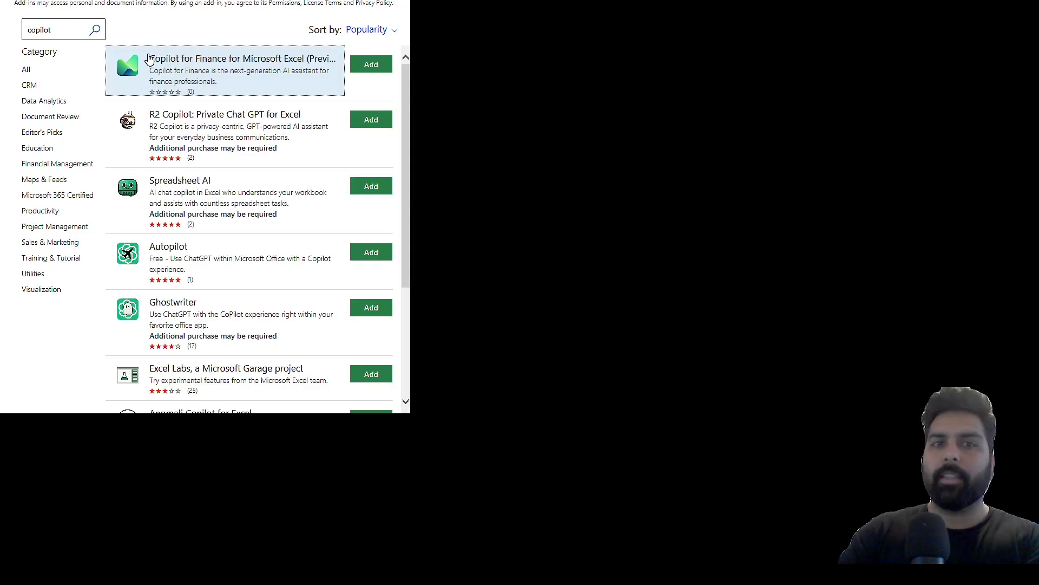
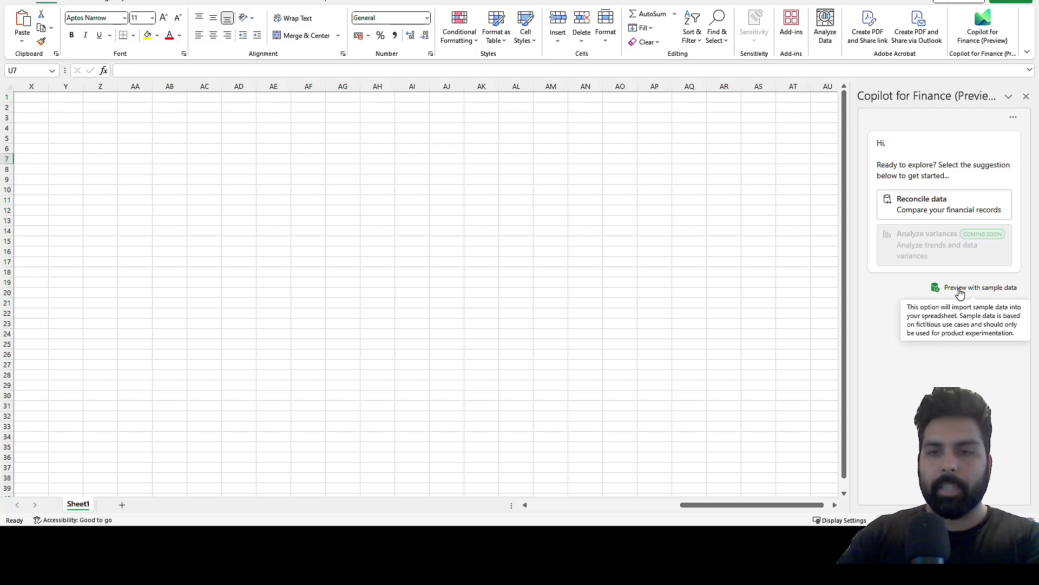
# Import the Copilot for Finance sample data and review the Demo trip budget and Demo bank statement sheets
pyautogui.click(960, 291)
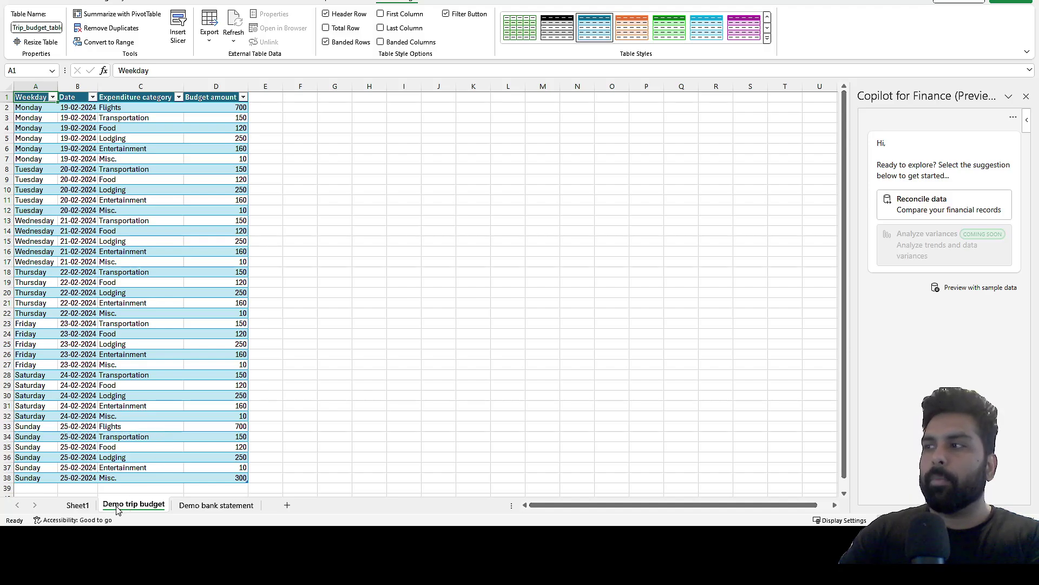
pyautogui.click(200, 507)
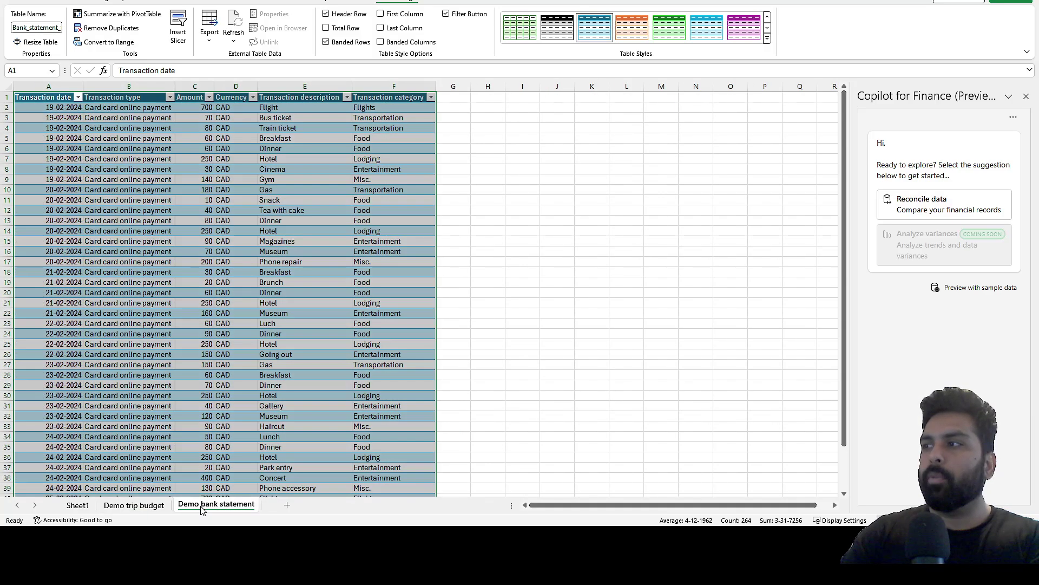
pyautogui.click(145, 507)
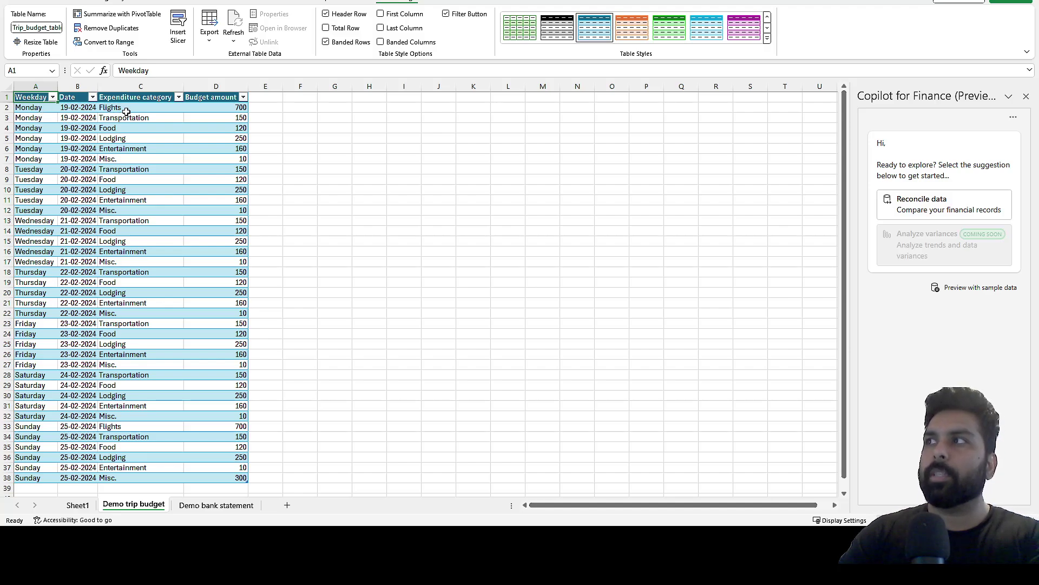
pyautogui.click(219, 109)
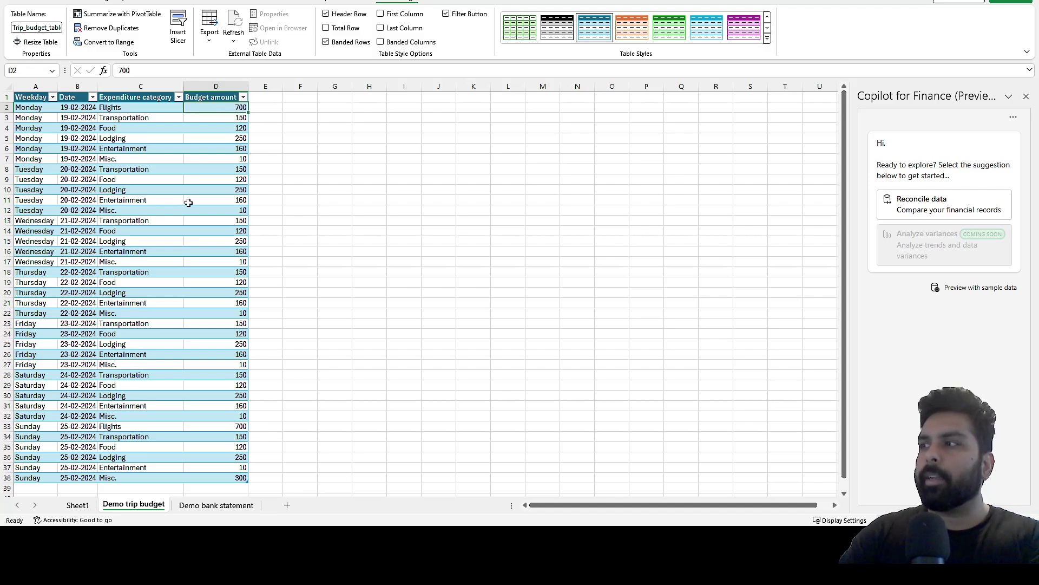
pyautogui.click(216, 505)
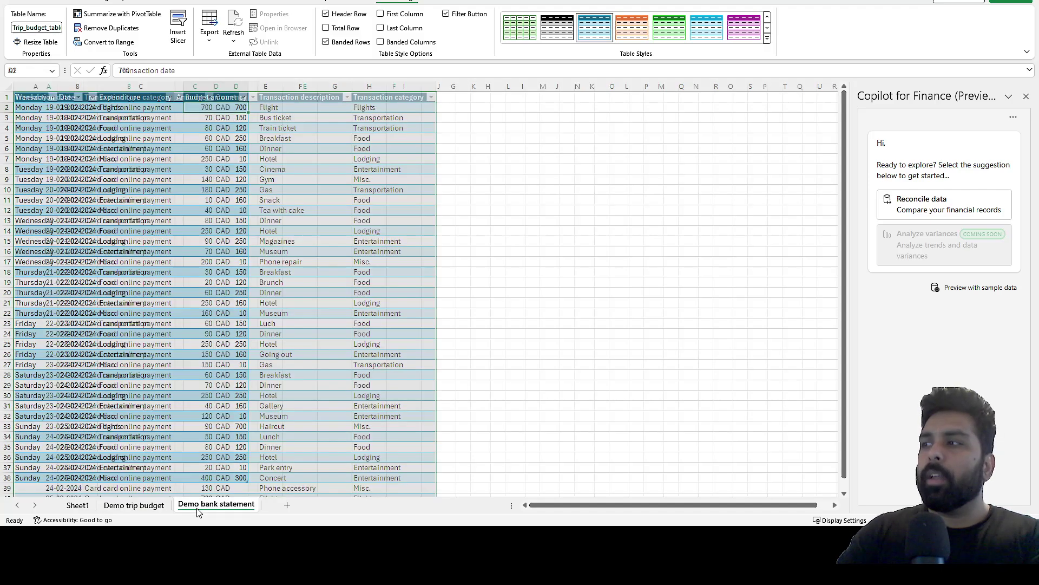
pyautogui.click(102, 159)
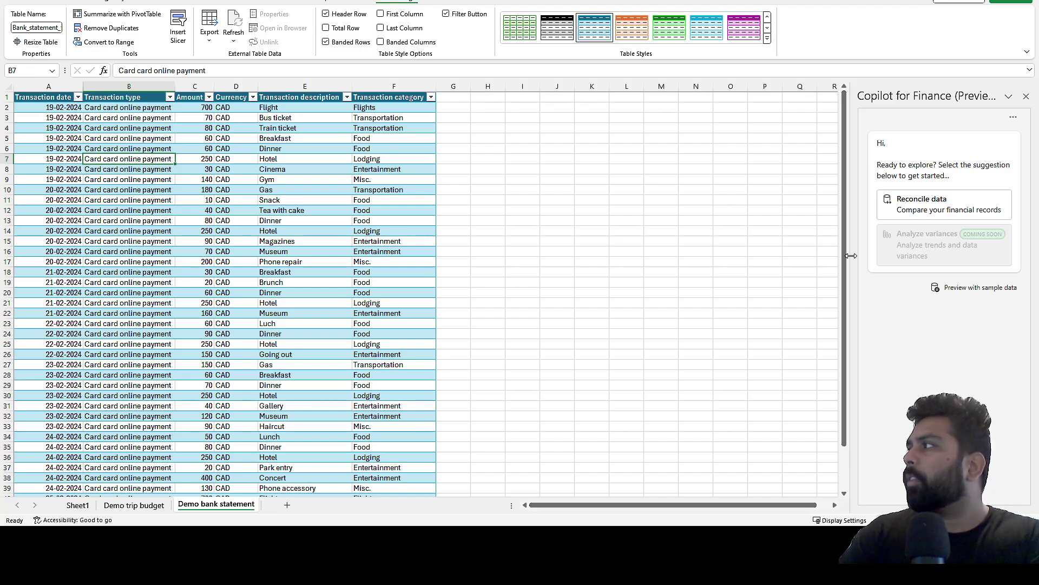
# Start reconciling data with Trip_budget_table from Demo trip budget as worksheet 1 and Bank_statement_table from Demo bank statement as worksheet 2
pyautogui.click(914, 211)
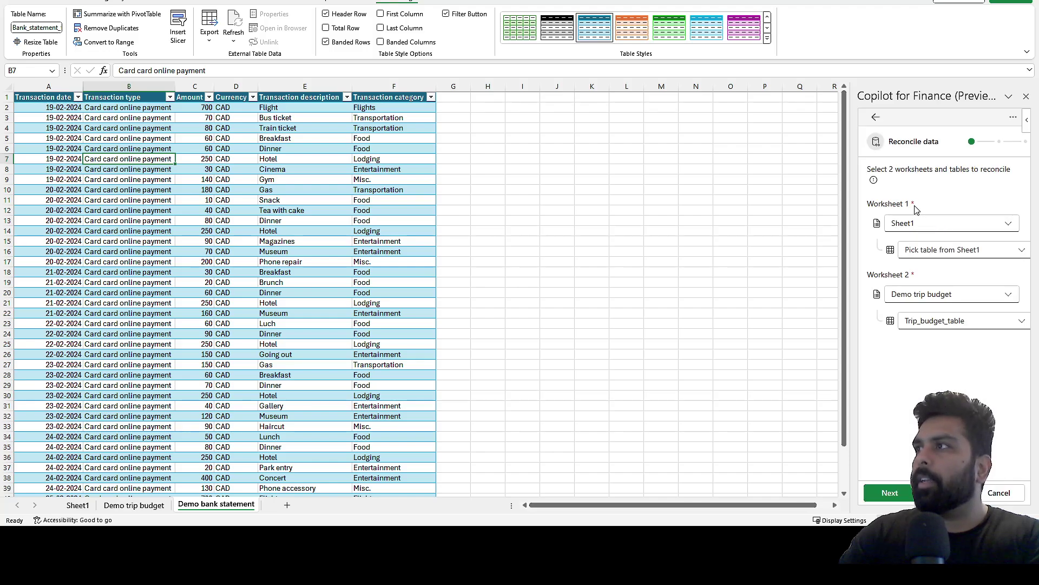
pyautogui.click(948, 229)
pyautogui.click(930, 264)
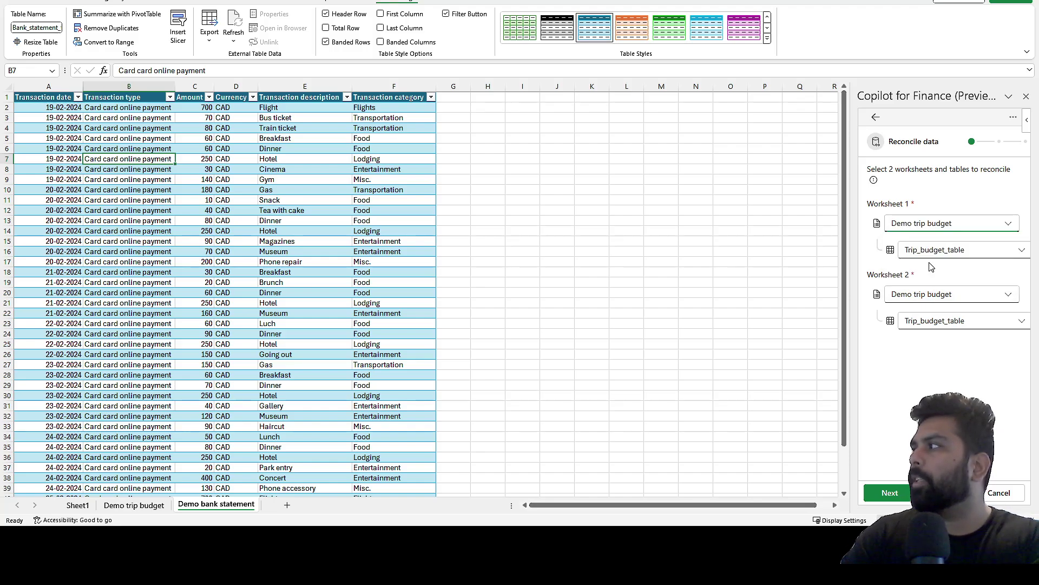
pyautogui.click(928, 296)
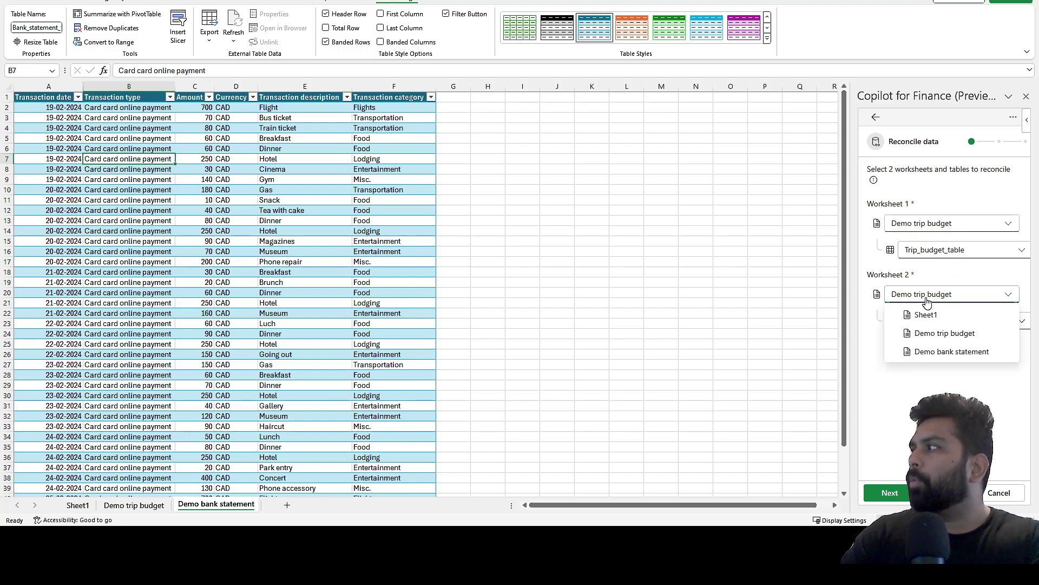
pyautogui.click(925, 352)
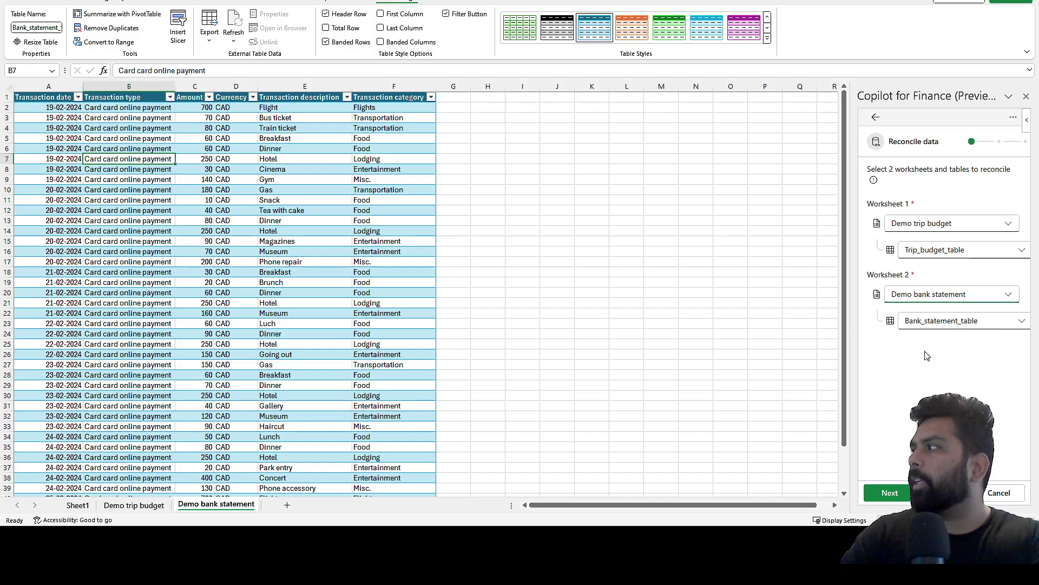
pyautogui.click(1022, 255)
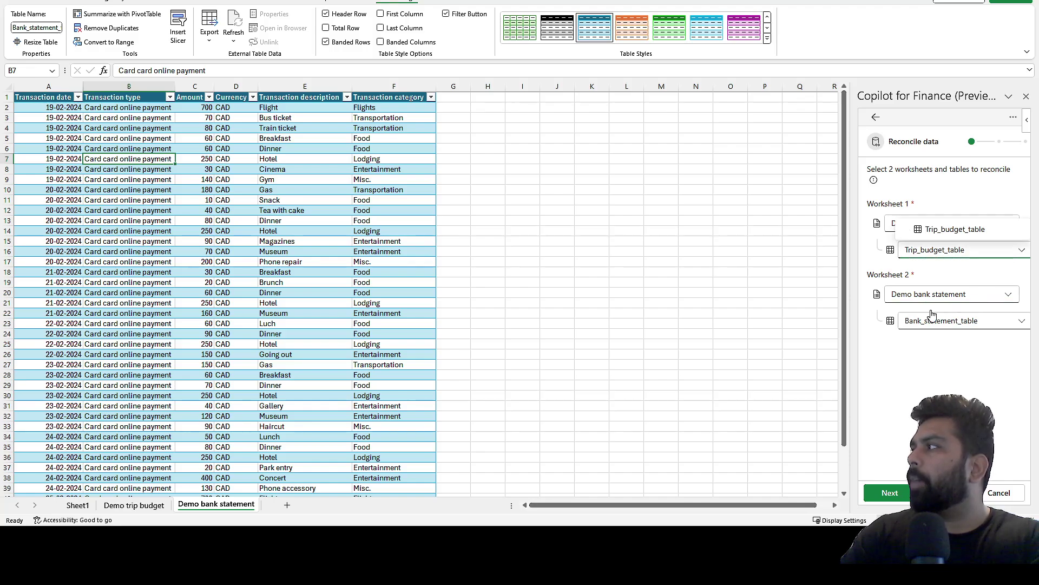
pyautogui.click(877, 381)
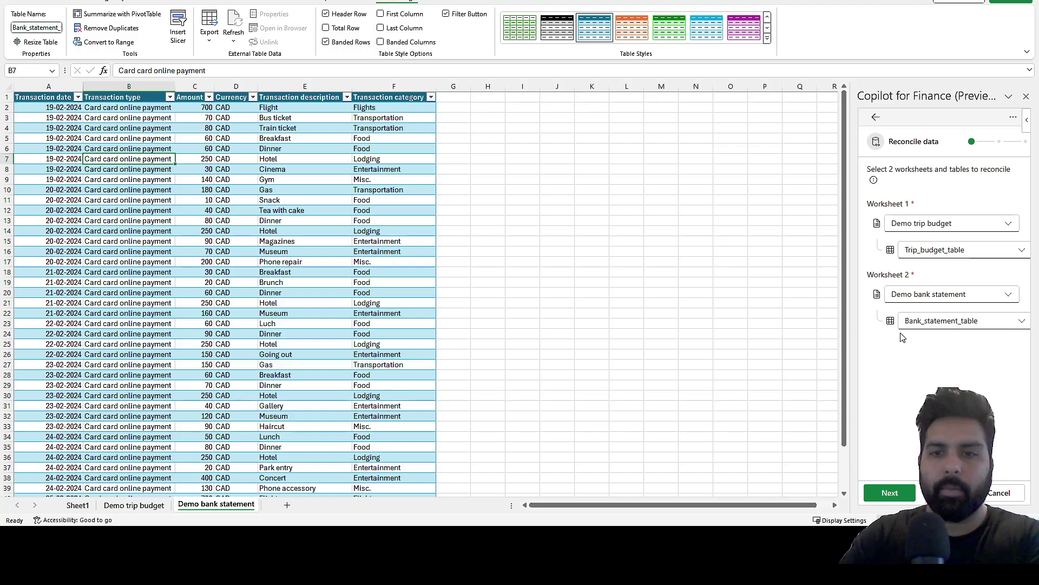
# Generate the reconciliation report from the suggested date, category and amount columns, and autofit the report's date column A
pyautogui.click(882, 494)
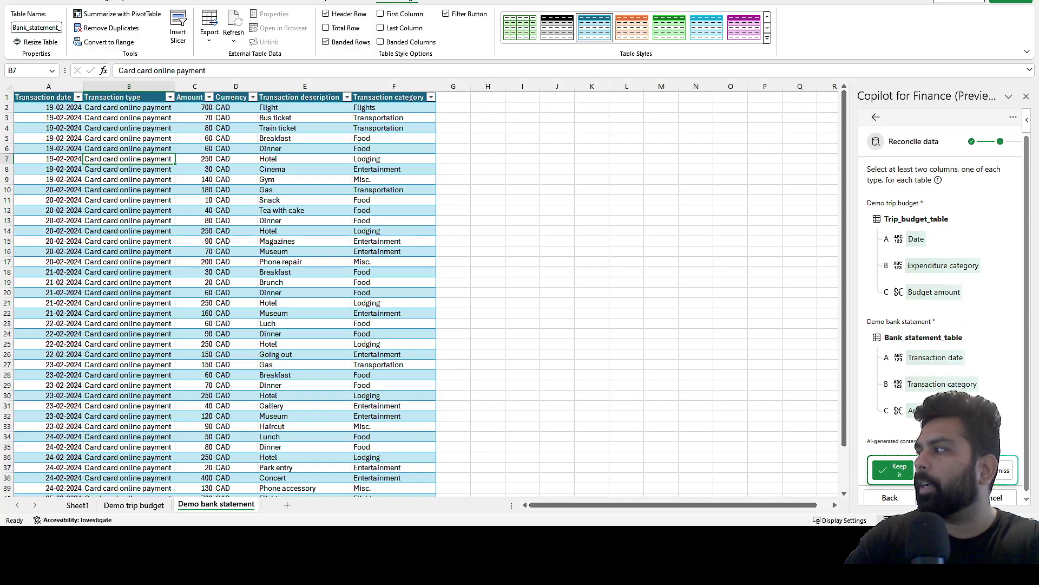
pyautogui.click(947, 498)
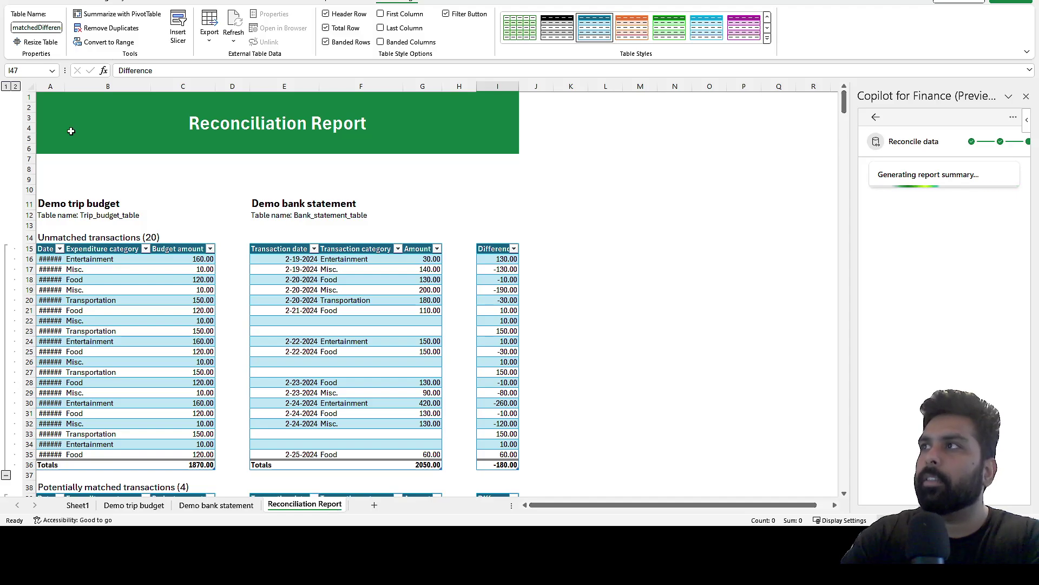
pyautogui.doubleClick(65, 86)
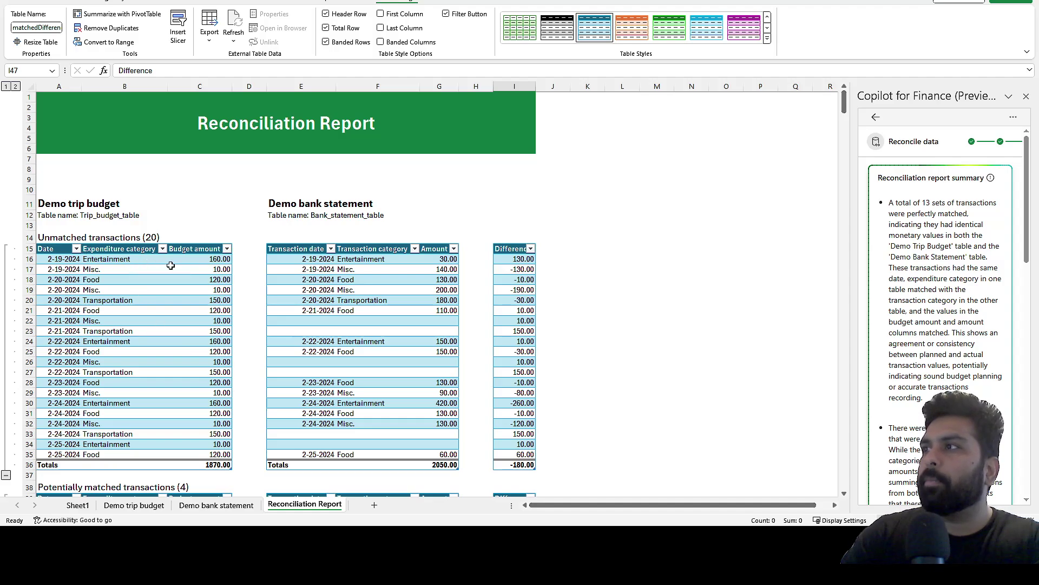
# Examine the report's unmatched and potentially matched transactions, comparing budget amounts, bank statement amounts and their differences
pyautogui.click(63, 261)
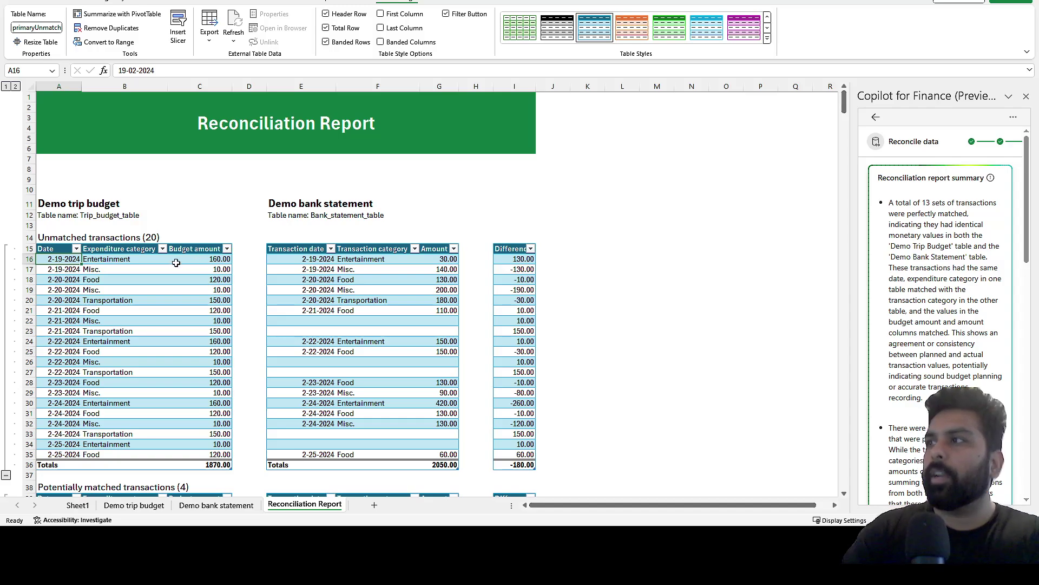
pyautogui.click(218, 269)
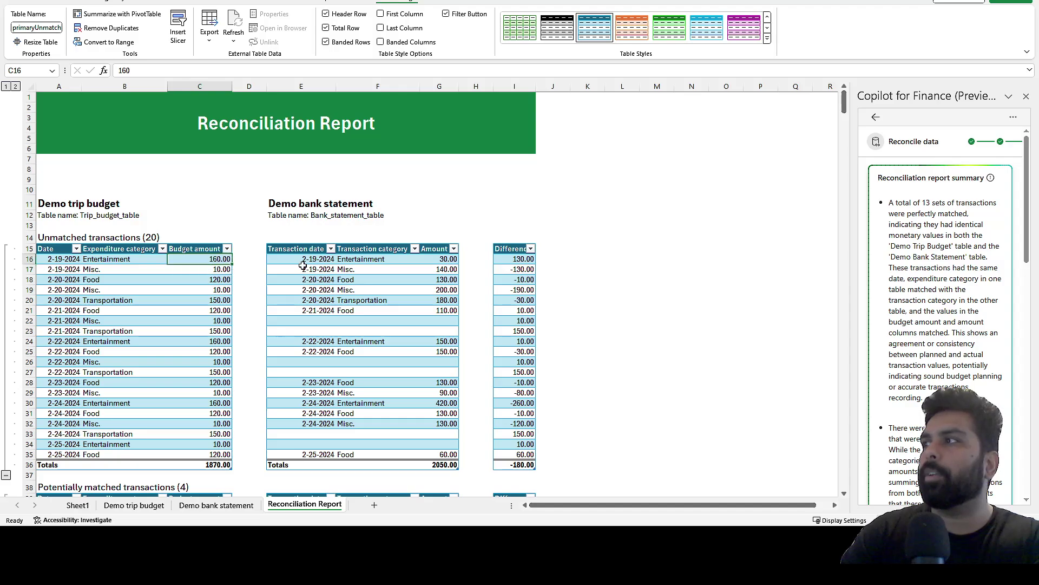
pyautogui.click(391, 262)
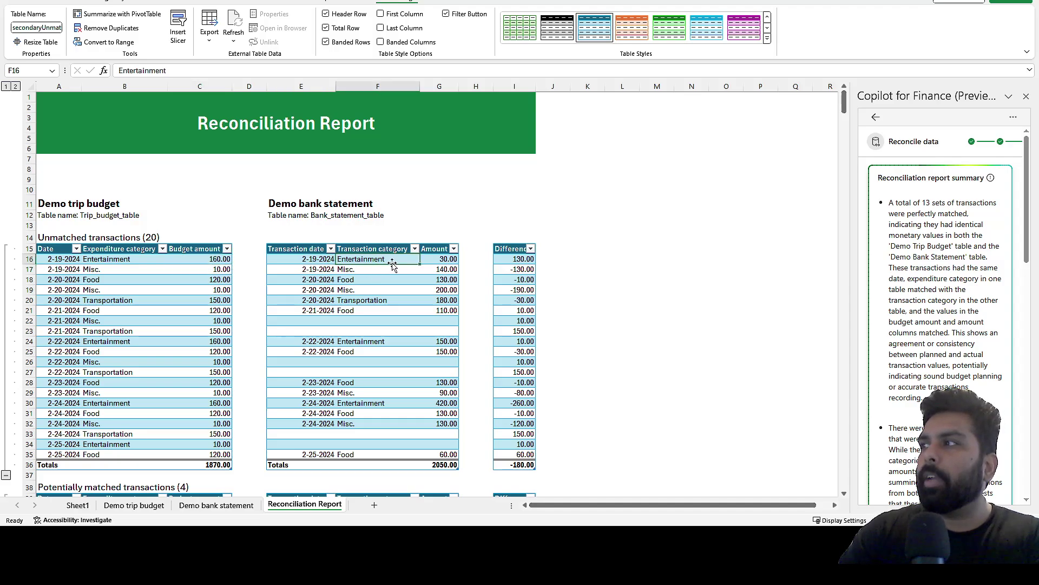
pyautogui.click(443, 260)
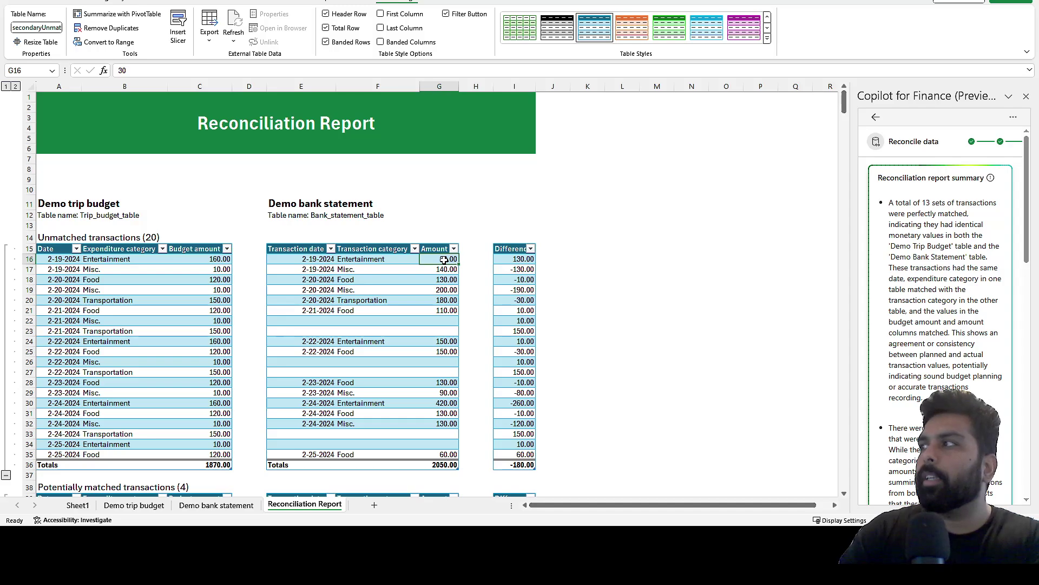
pyautogui.click(509, 258)
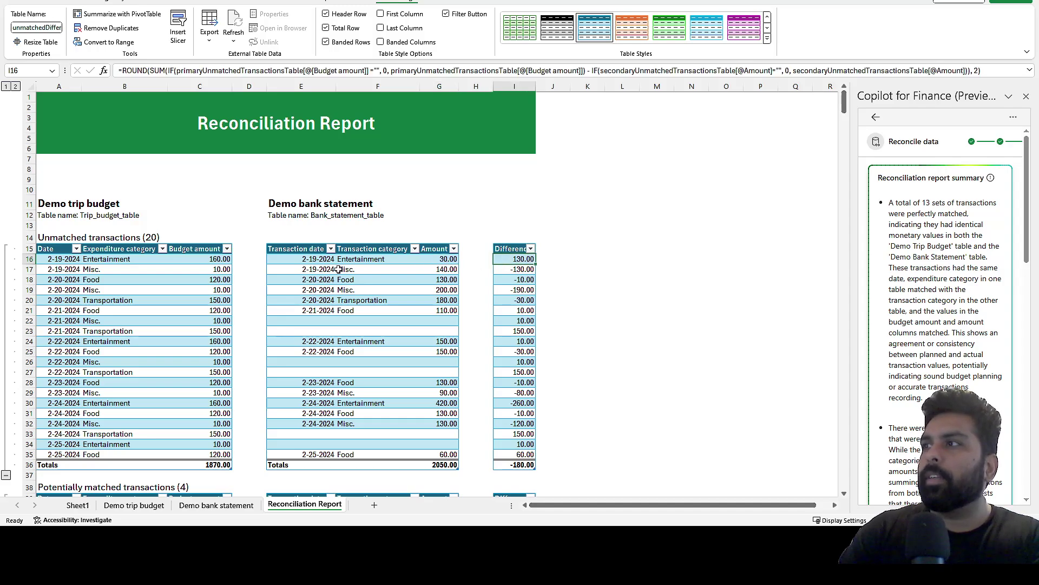
pyautogui.click(172, 270)
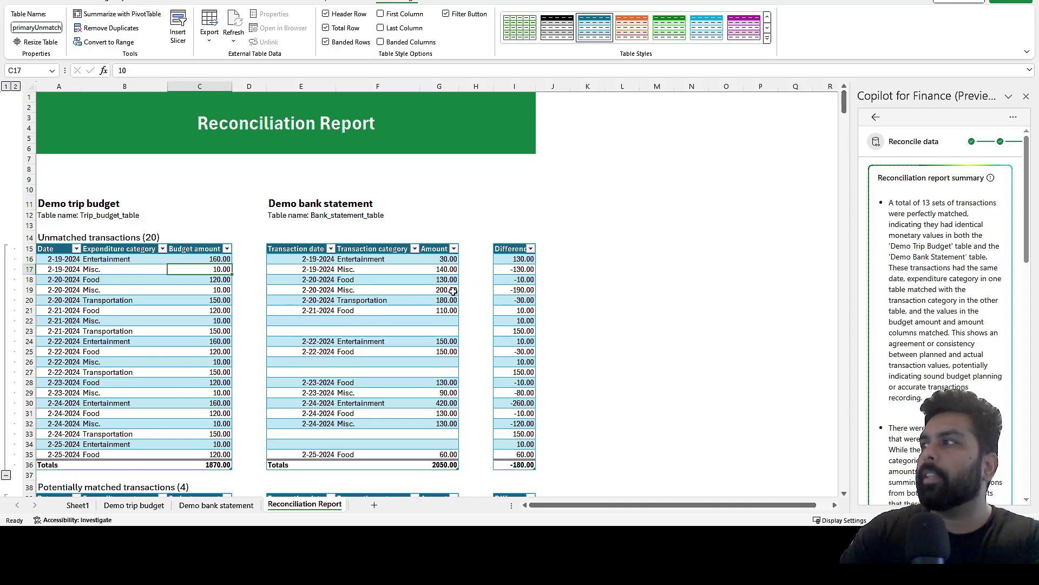
pyautogui.click(450, 270)
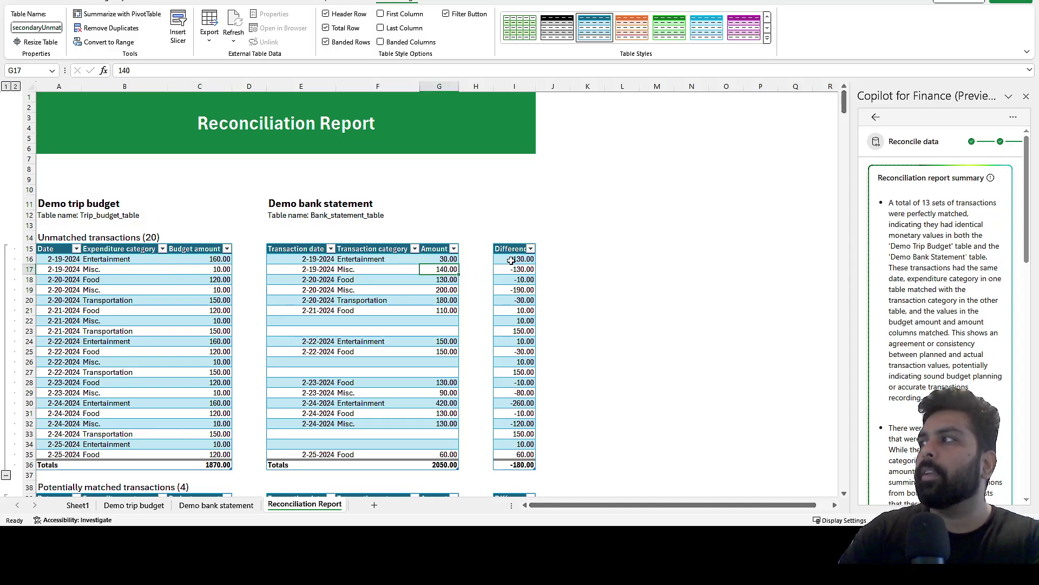
pyautogui.moveTo(511, 261); pyautogui.dragTo(508, 273)
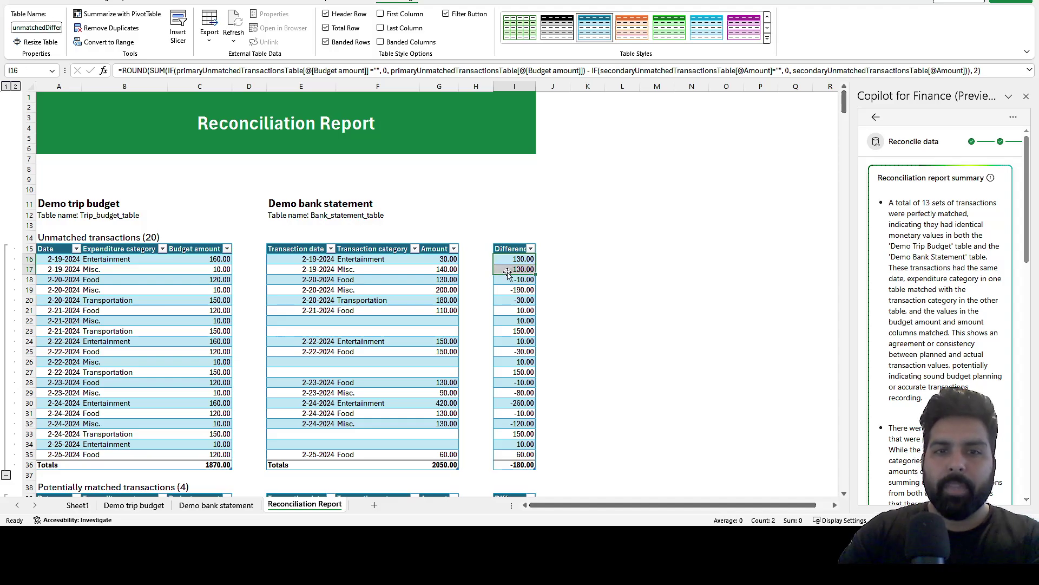
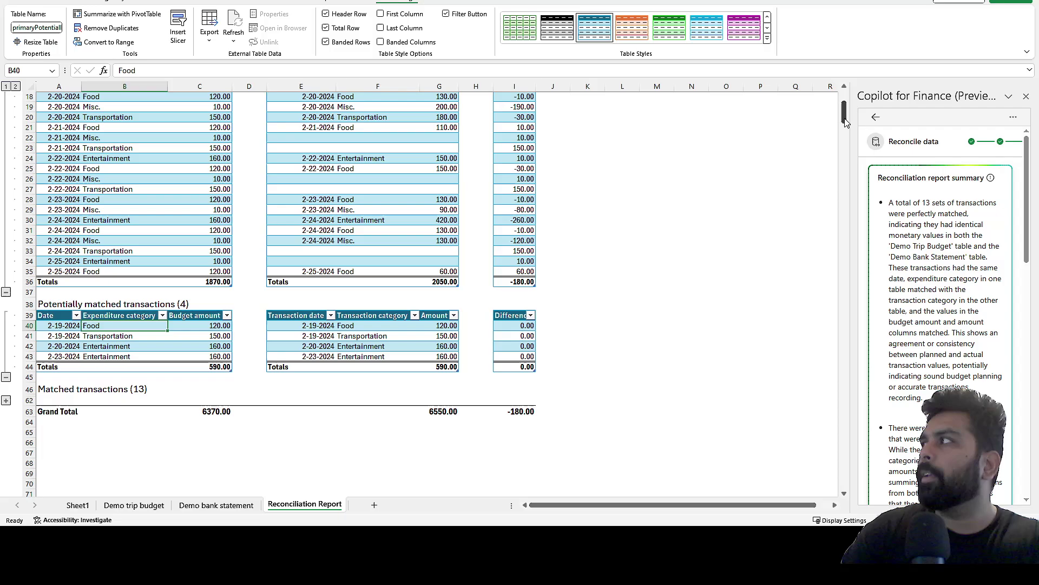
pyautogui.click(825, 137)
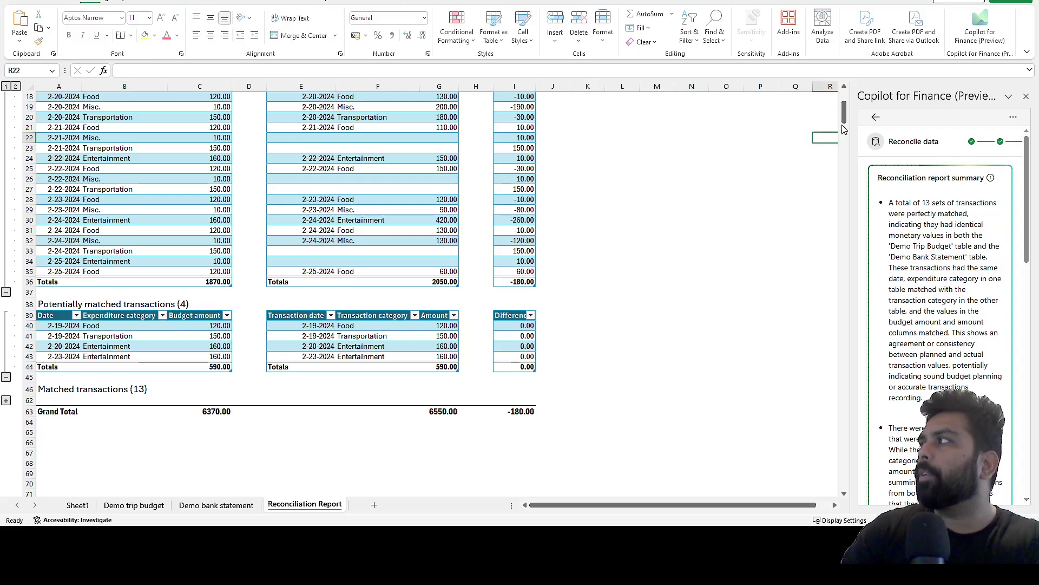
pyautogui.moveTo(846, 119)
pyautogui.mouseDown()
pyautogui.moveTo(846, 130)
pyautogui.moveTo(845, 100)
pyautogui.mouseUp()
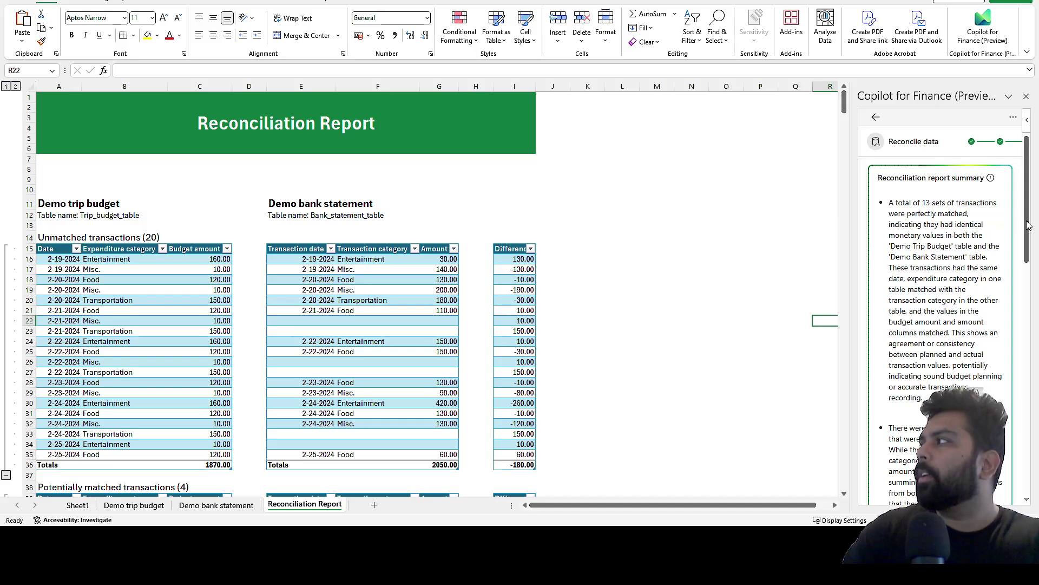
# Read through the generated reconciliation summary, include it in the Reconciliation Report sheet, and review the inserted text
pyautogui.moveTo(1027, 225); pyautogui.dragTo(1027, 244)
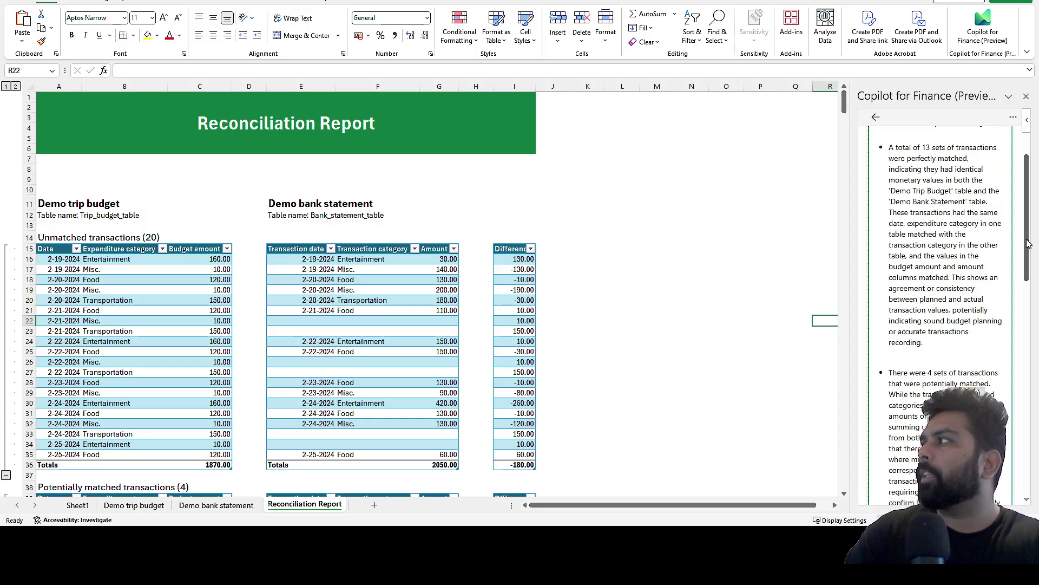
pyautogui.moveTo(1028, 244); pyautogui.dragTo(1028, 474)
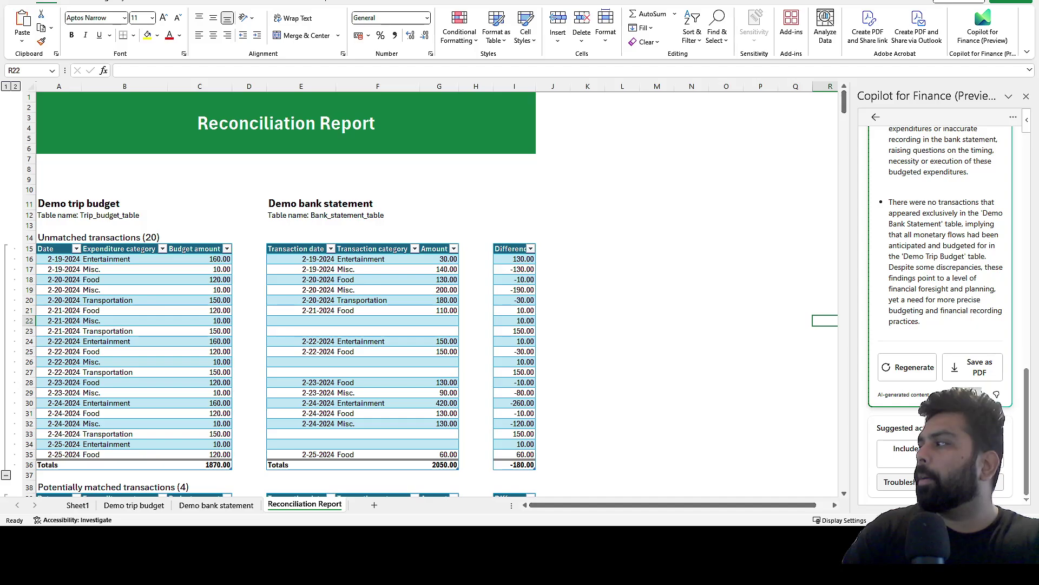
pyautogui.click(915, 458)
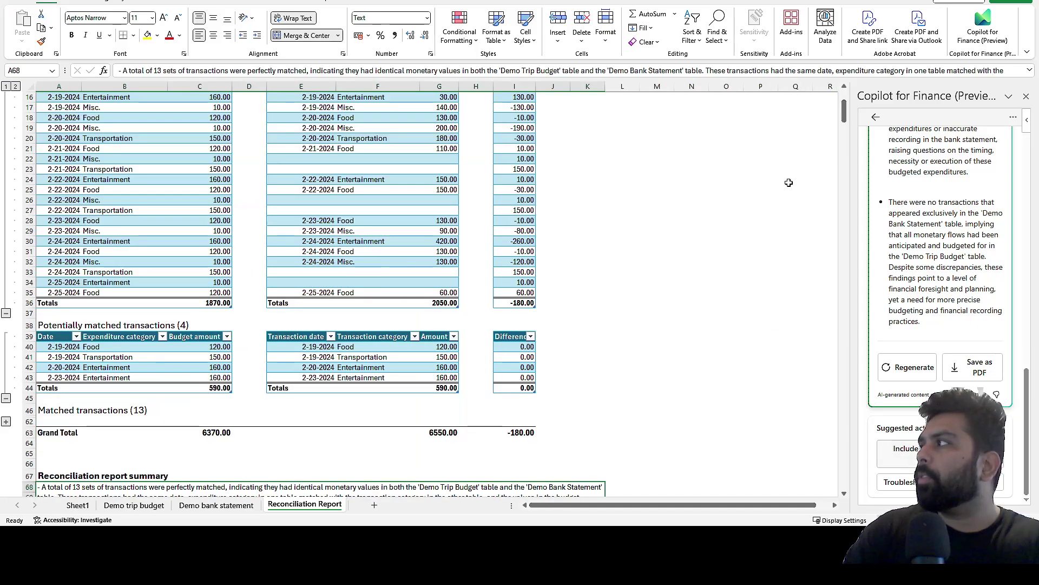
pyautogui.moveTo(846, 120); pyautogui.dragTo(846, 135)
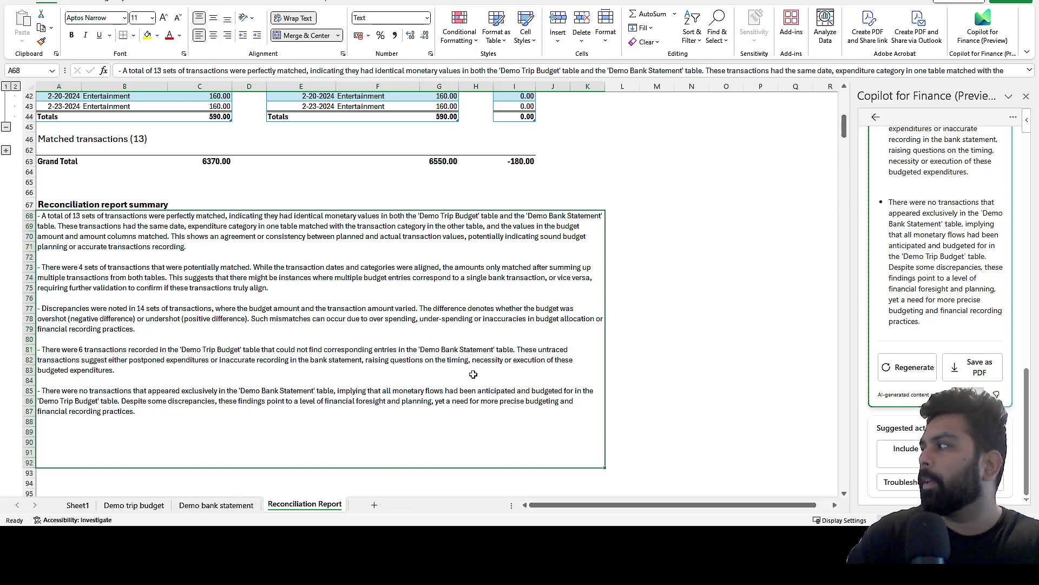
# Start troubleshooting the reconciled transactions in Copilot for Finance
pyautogui.click(890, 483)
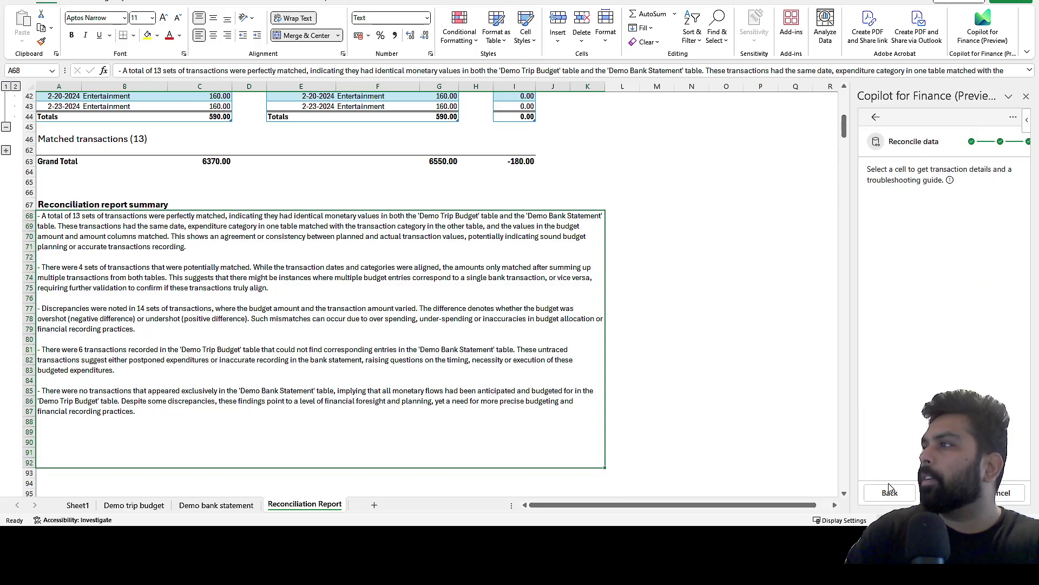